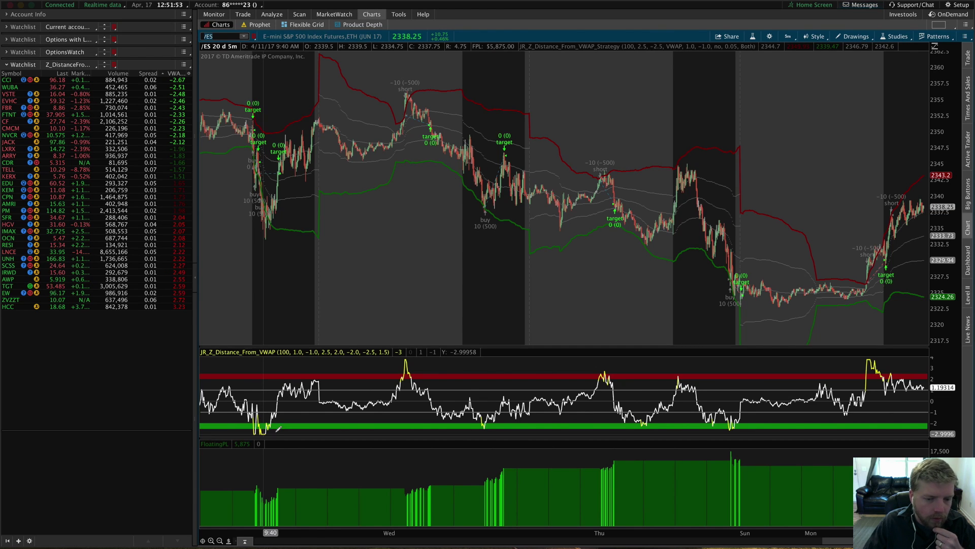
- Open the JR_Z_Distance_From_VWAP oscillator's Customizing dialog and scroll to its deviation inputs and zvwap plot
click(858, 7)
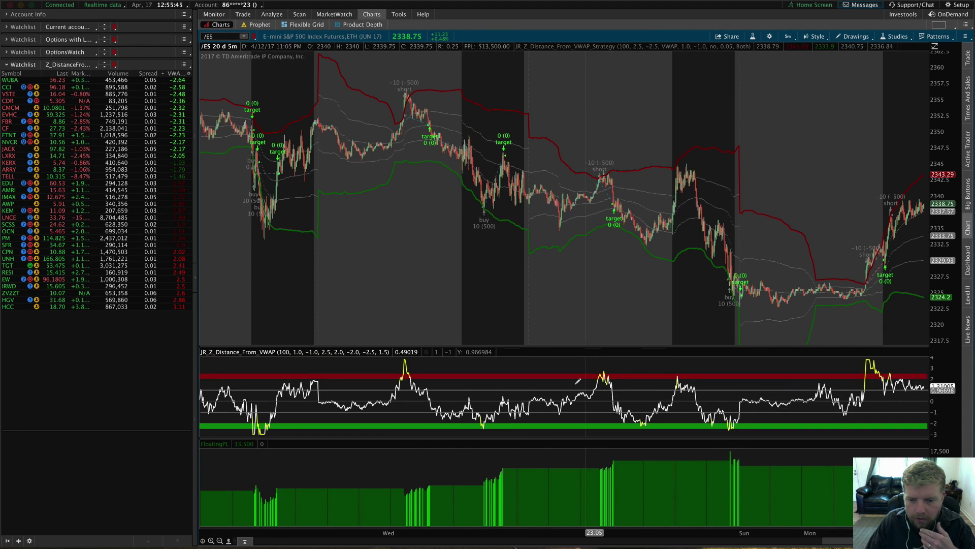
click(753, 36)
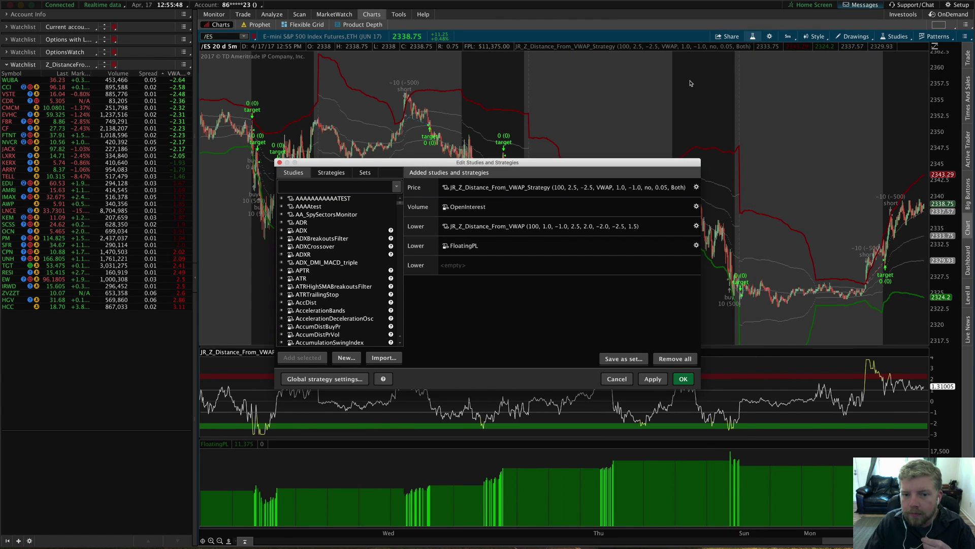
click(696, 225)
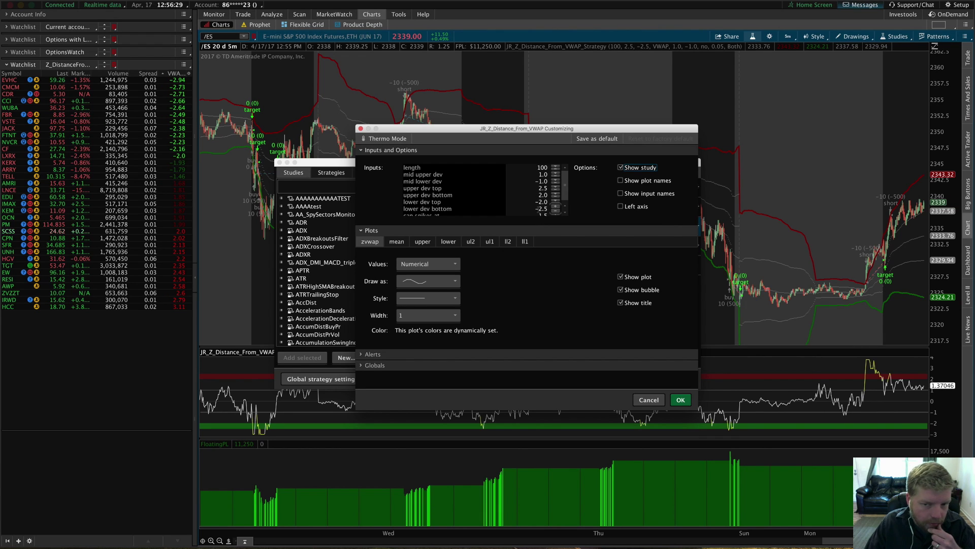
scroll(514, 198, down, 1)
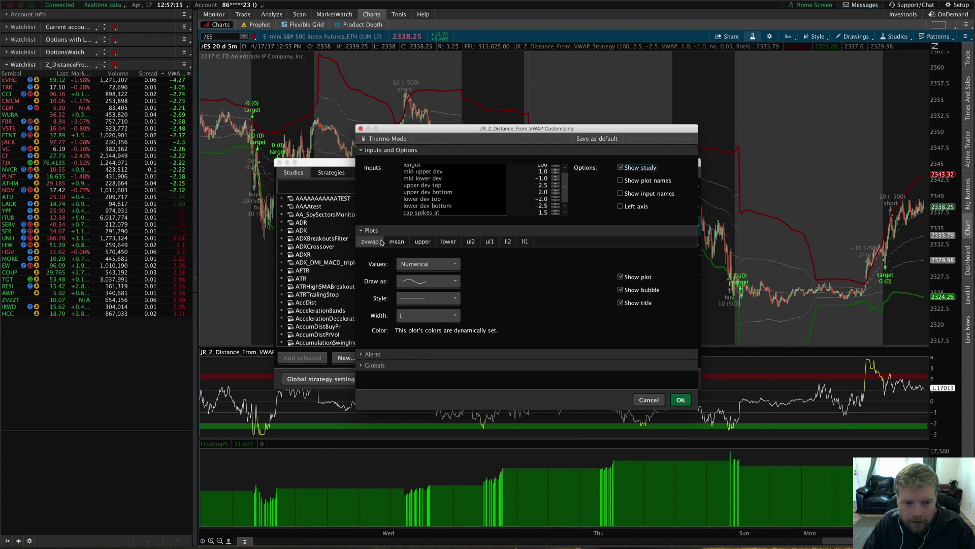
click(372, 354)
scroll(506, 303, down, 3)
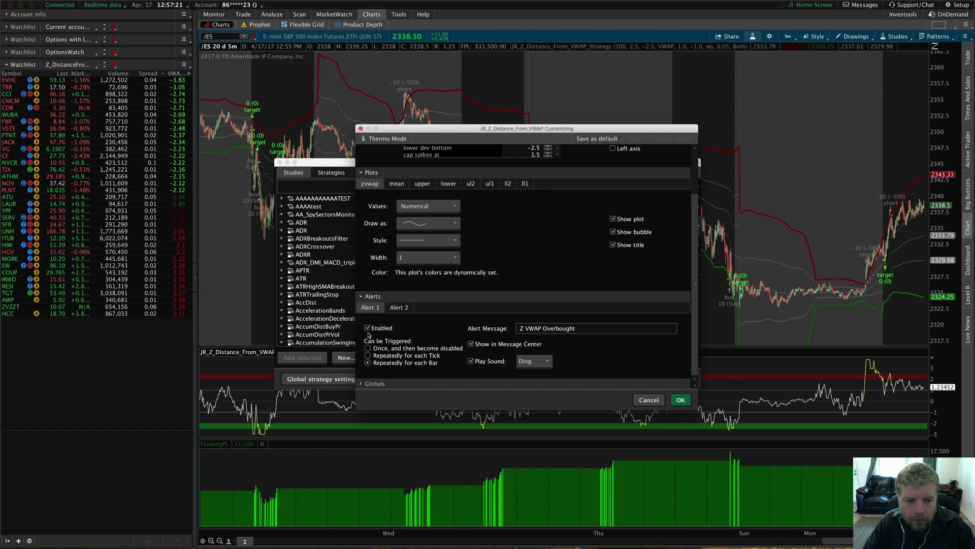
click(399, 308)
click(375, 309)
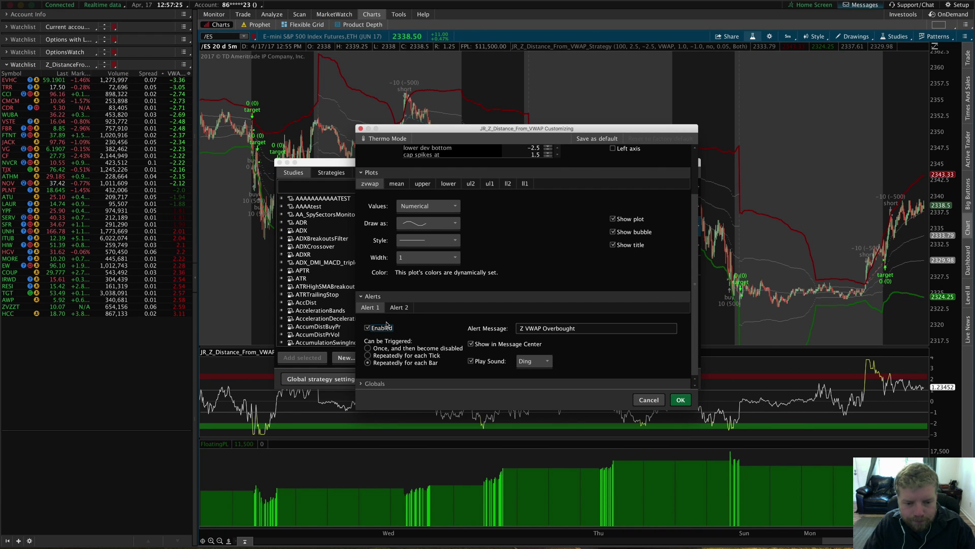
click(369, 383)
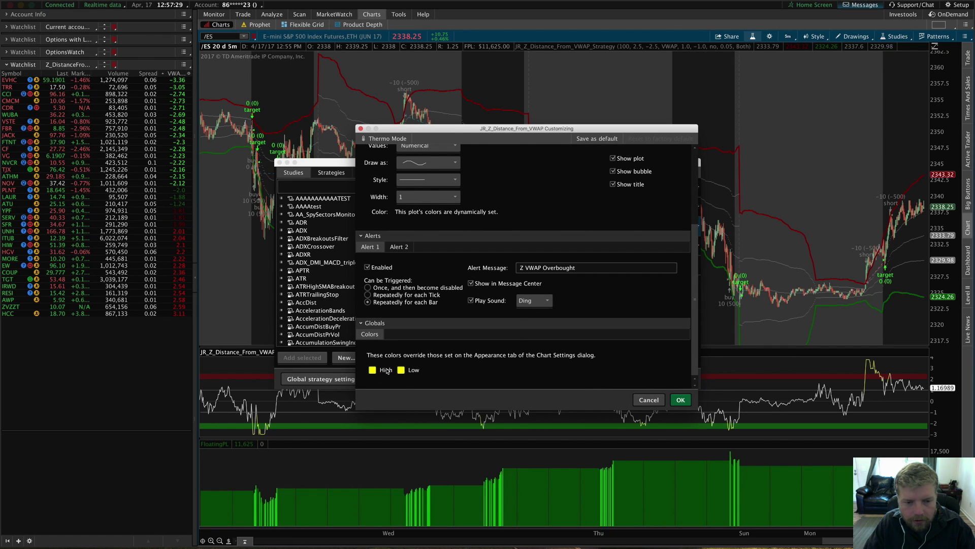
click(370, 324)
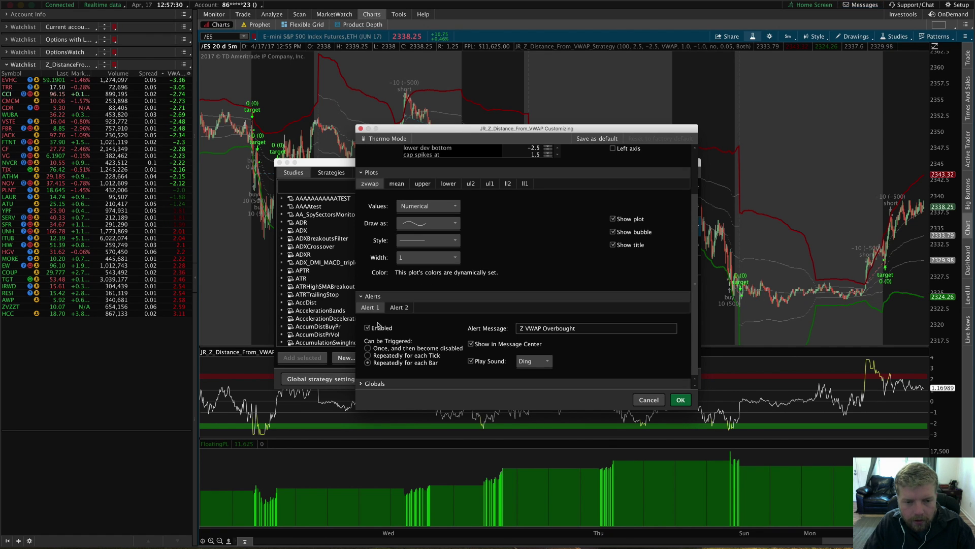
click(370, 297)
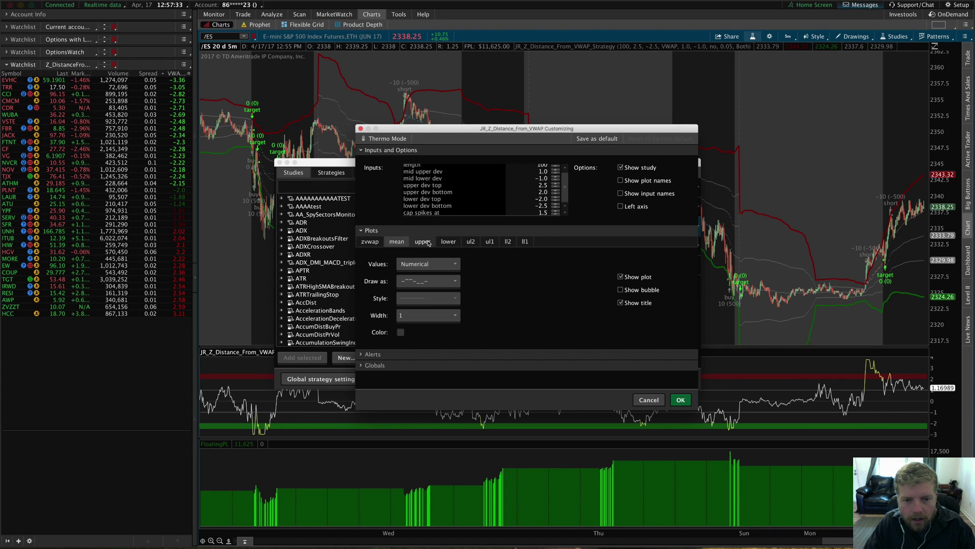
click(489, 242)
click(508, 242)
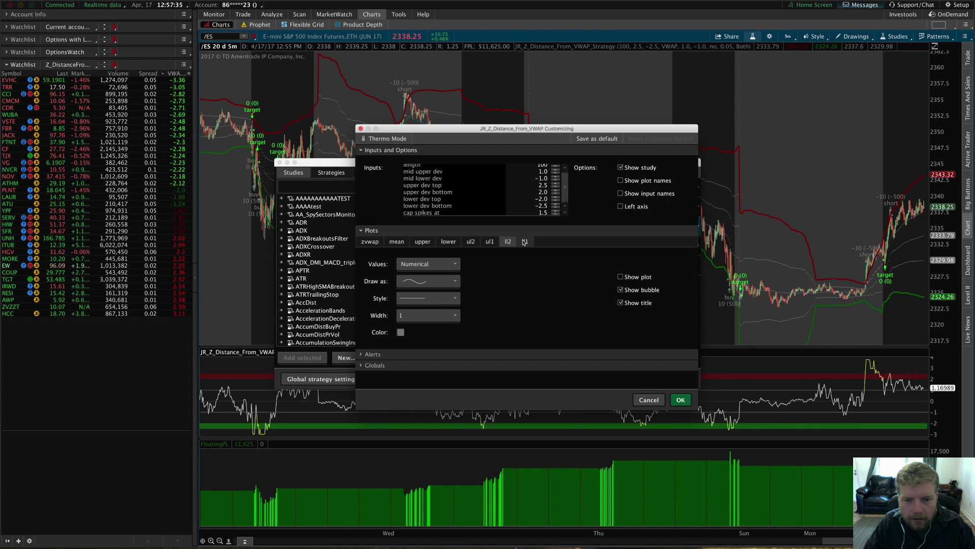
click(525, 242)
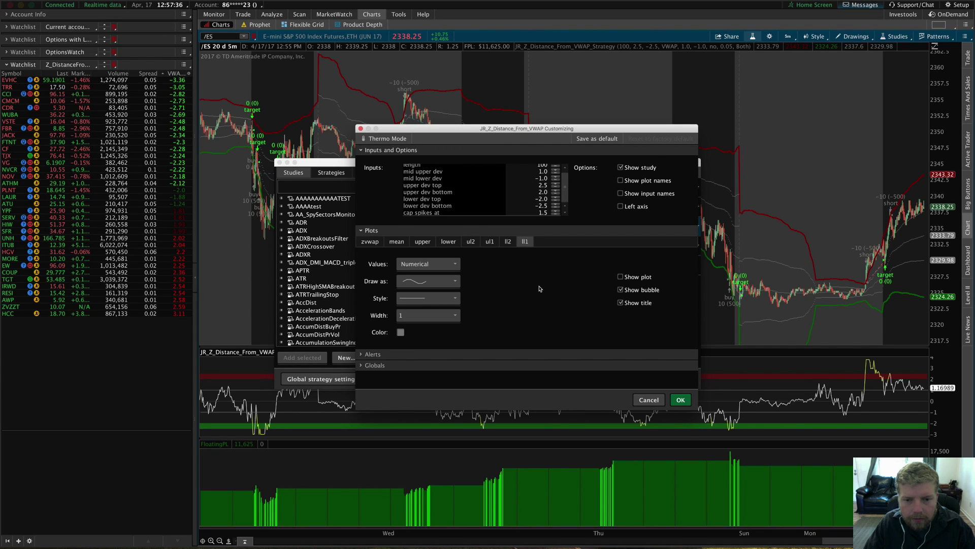
click(654, 402)
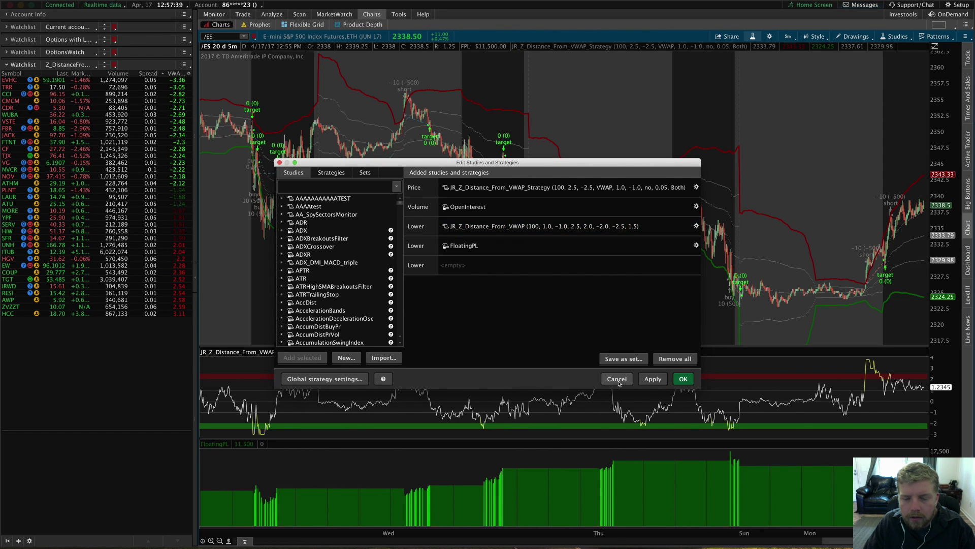
- In the JR_Z_Distance_From_VWAP_Strategy settings, keep the profit target at VWAP and 'long or short' at Both
click(696, 188)
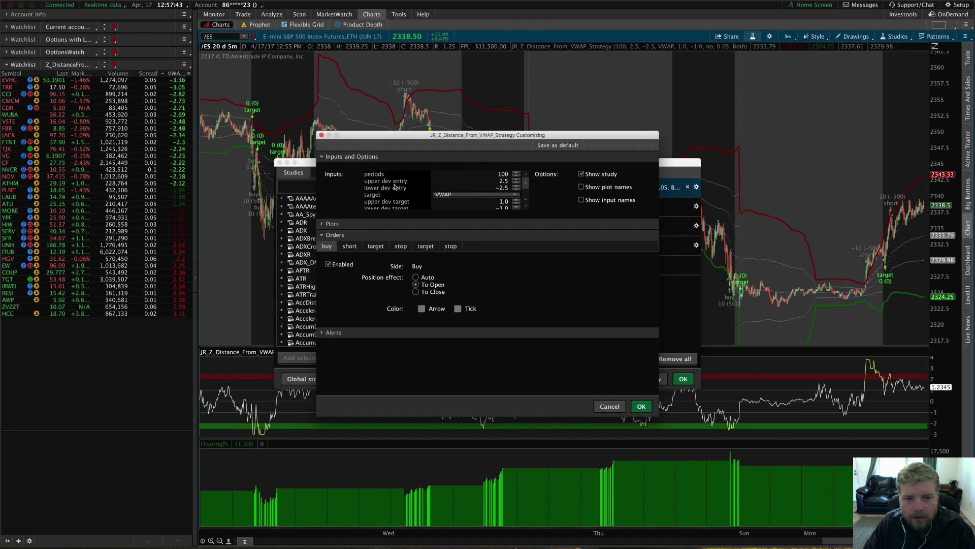
click(451, 195)
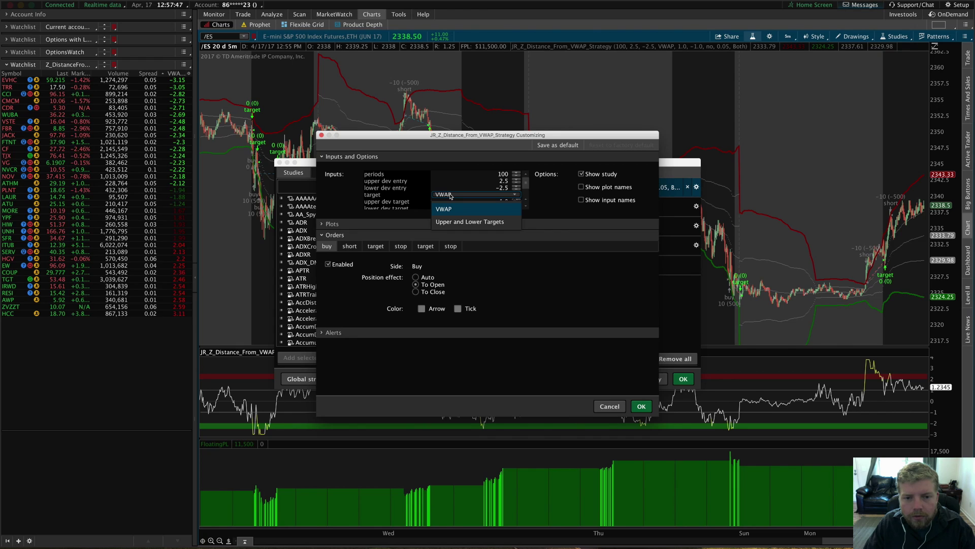
click(451, 195)
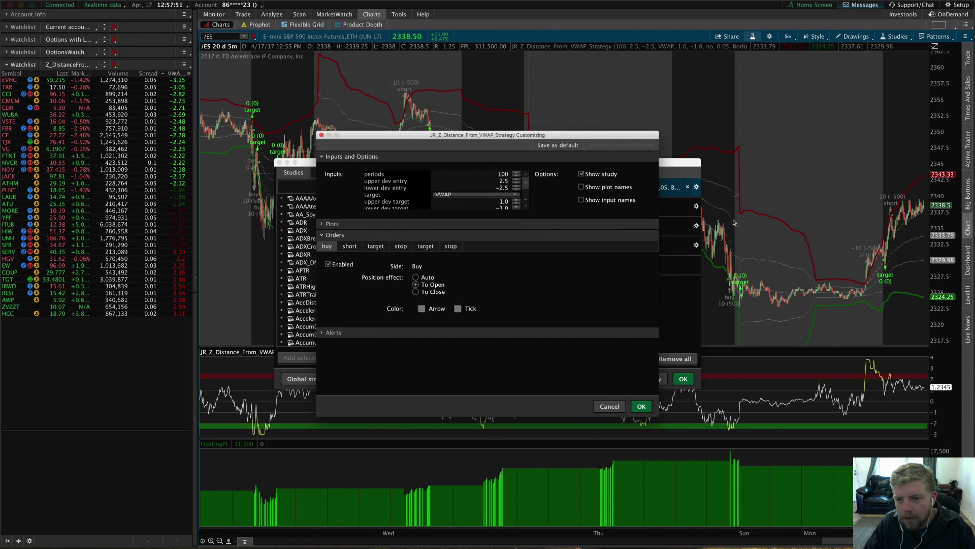
click(455, 195)
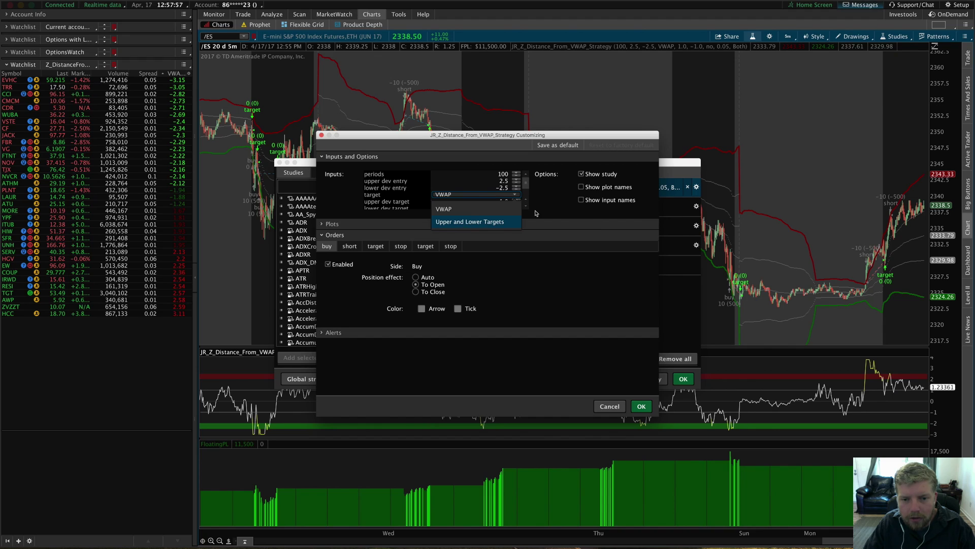
click(556, 213)
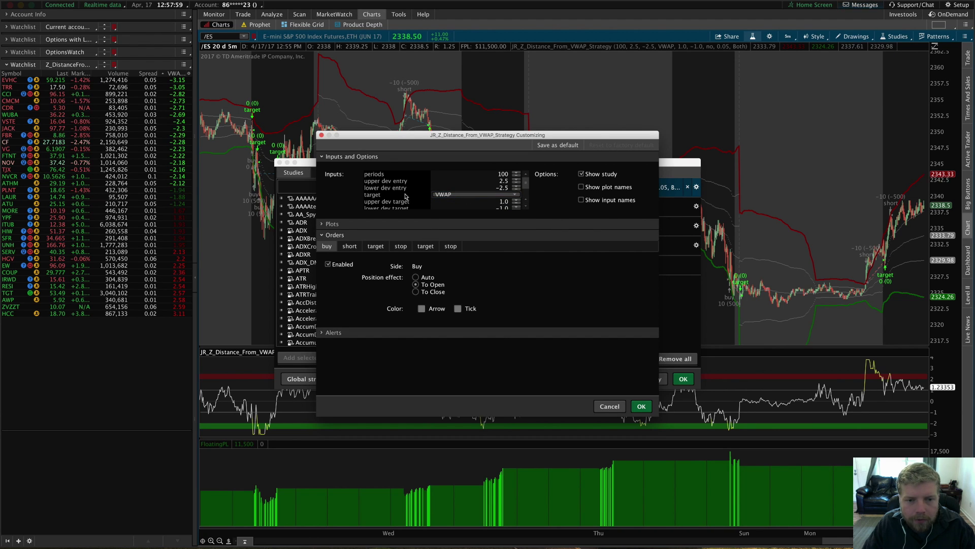
scroll(455, 198, down, 3)
click(458, 206)
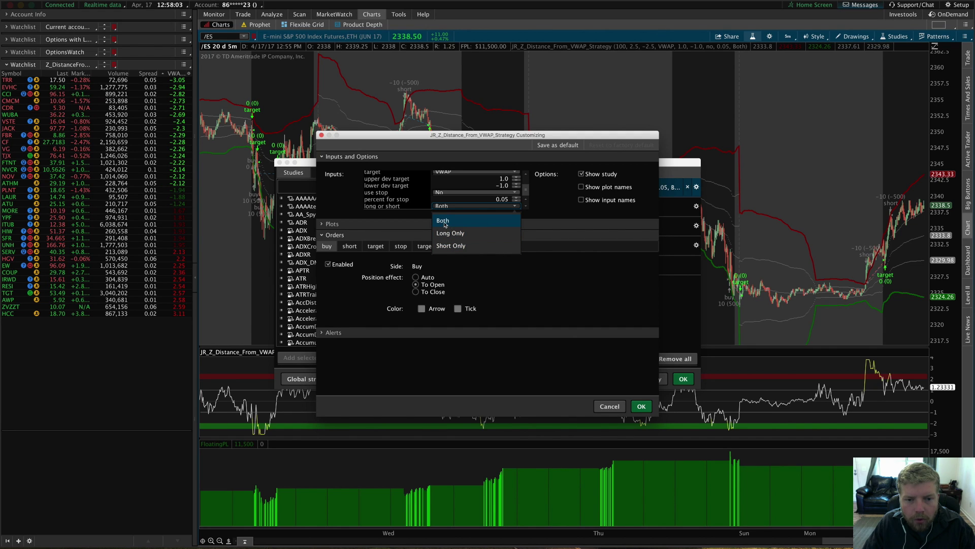
click(555, 213)
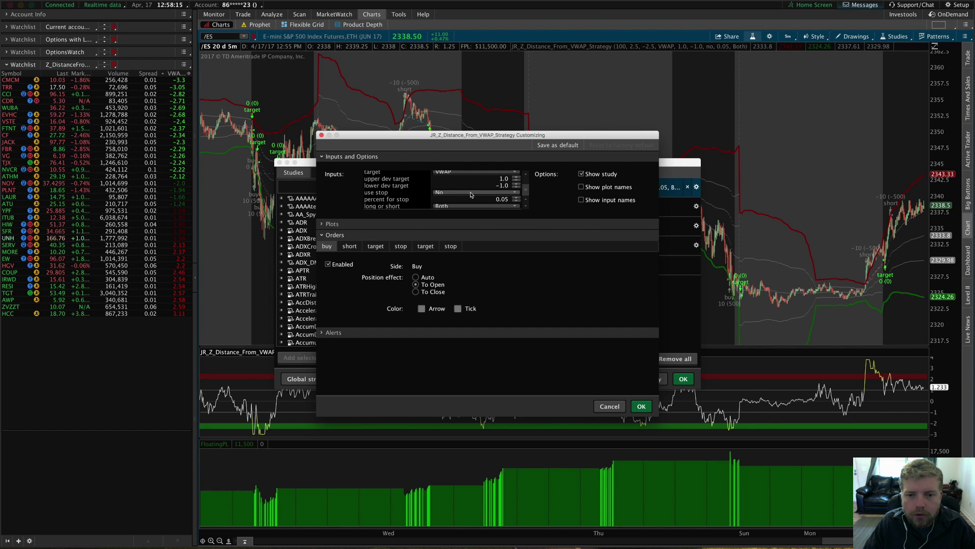
- Leave 'use stop' at No, then close Customizing and Edit Studies without applying changes
click(464, 193)
click(458, 208)
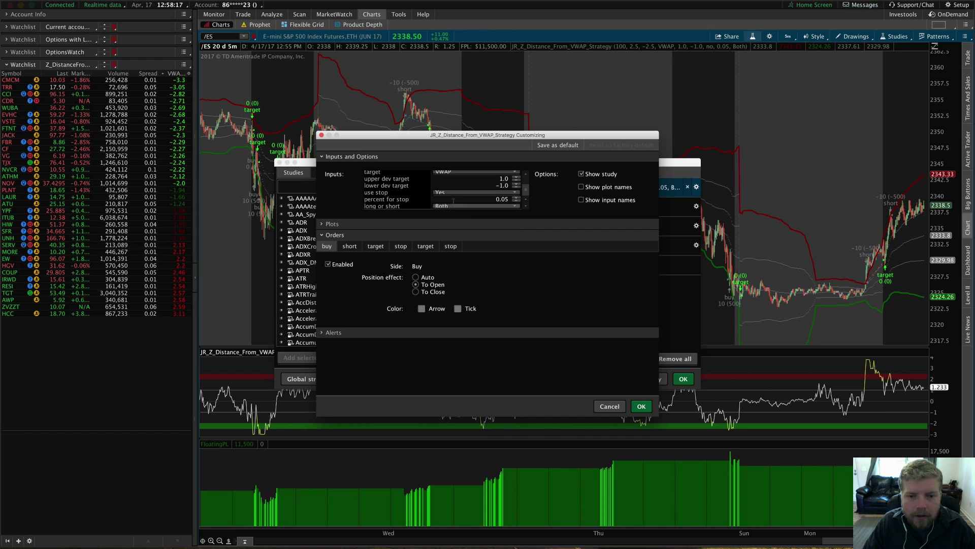
click(451, 193)
click(449, 218)
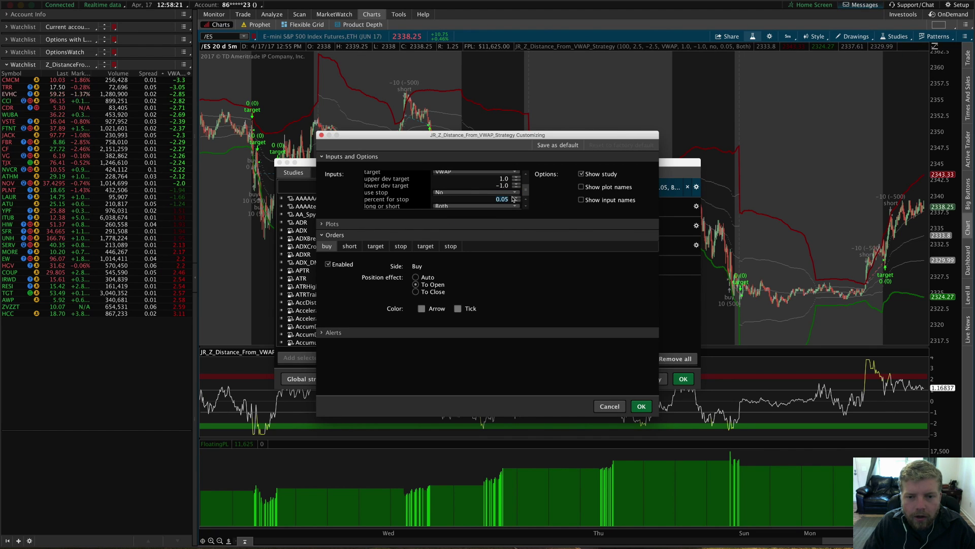
scroll(456, 193, up, 3)
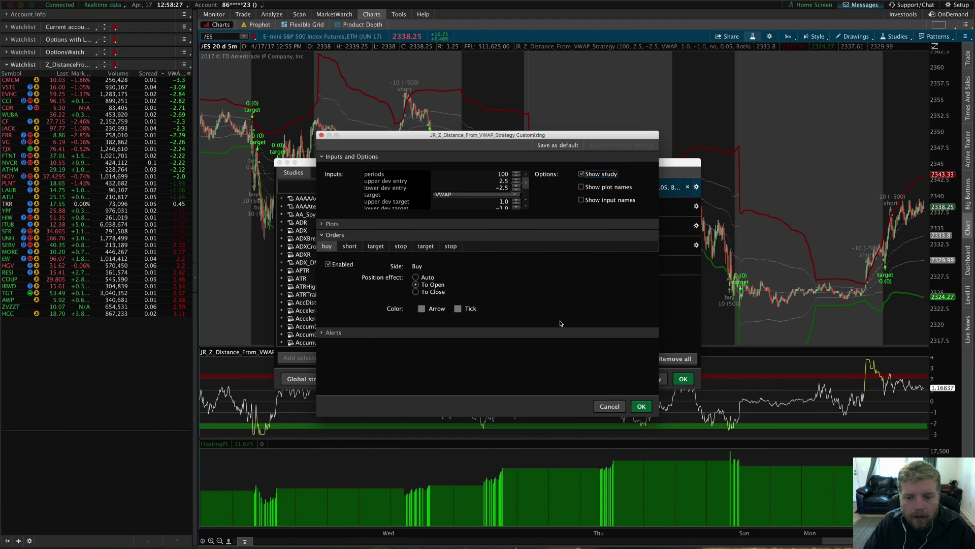
click(609, 407)
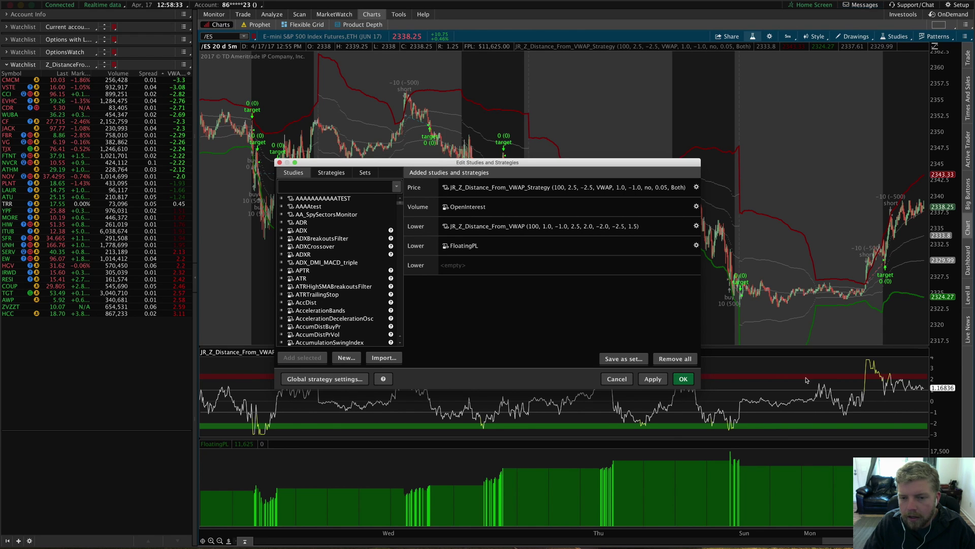
click(618, 379)
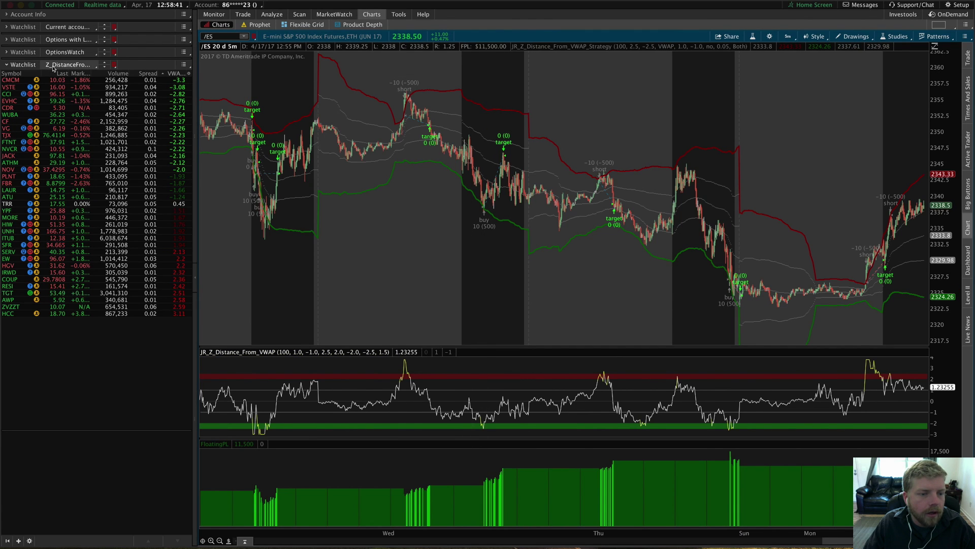
- Run the Z_DistanceFromVWAPscan in Stock Hacker and sort its 30 results by VWAPdist, highest first
click(299, 14)
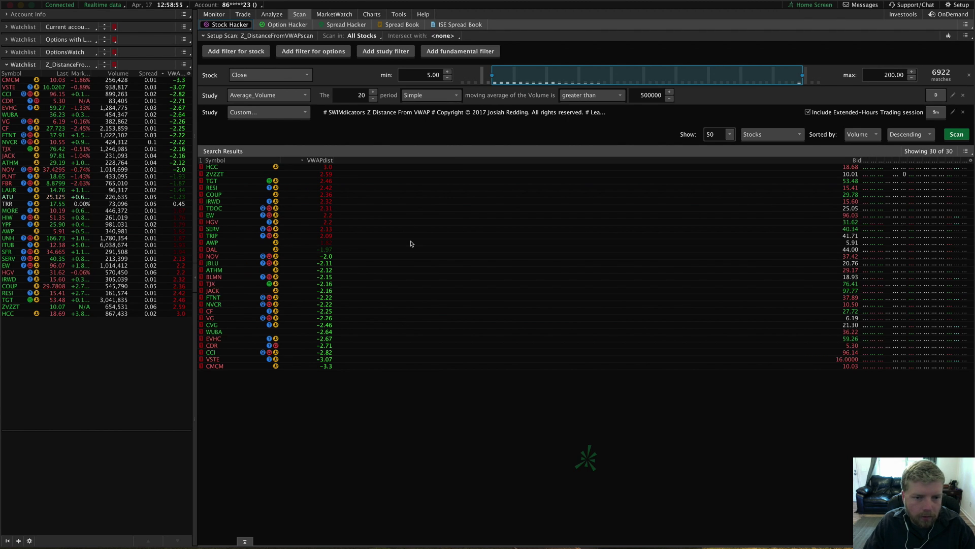
click(964, 135)
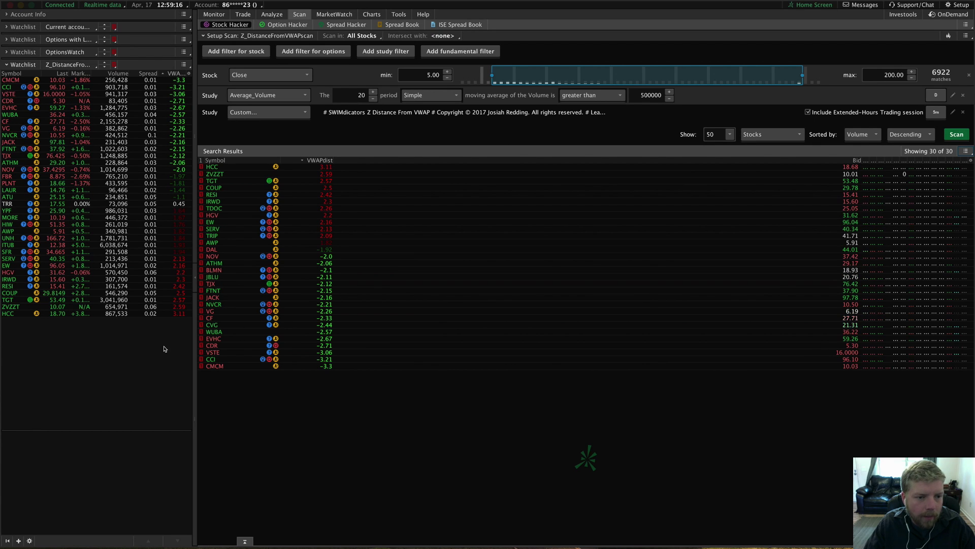
click(323, 161)
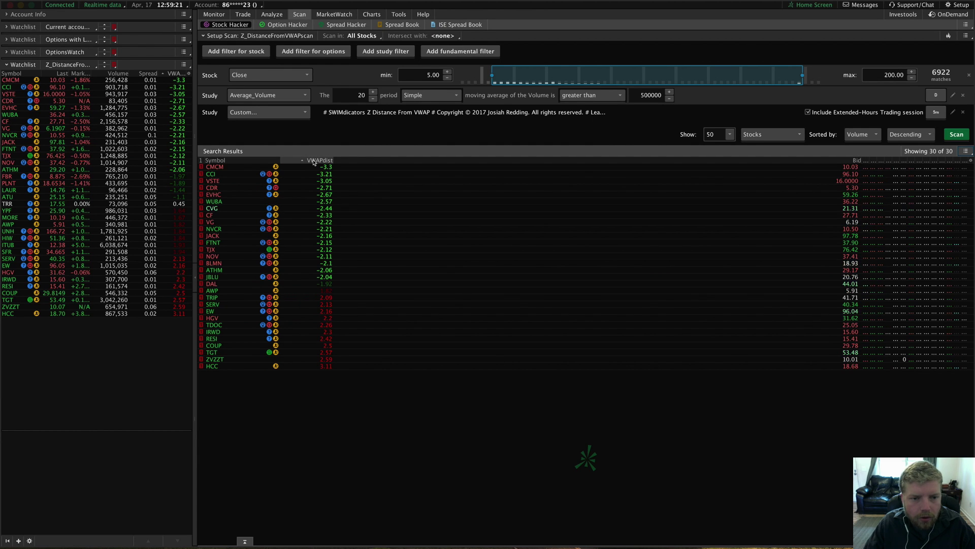
click(316, 161)
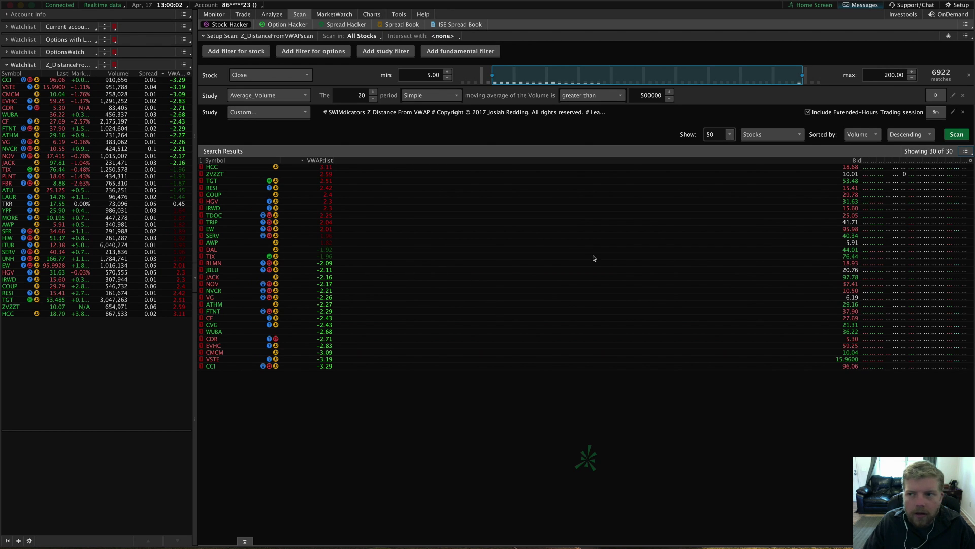
- Show the Message Center with the /ES 5-minute VWAP Trade Signal alerts
click(868, 7)
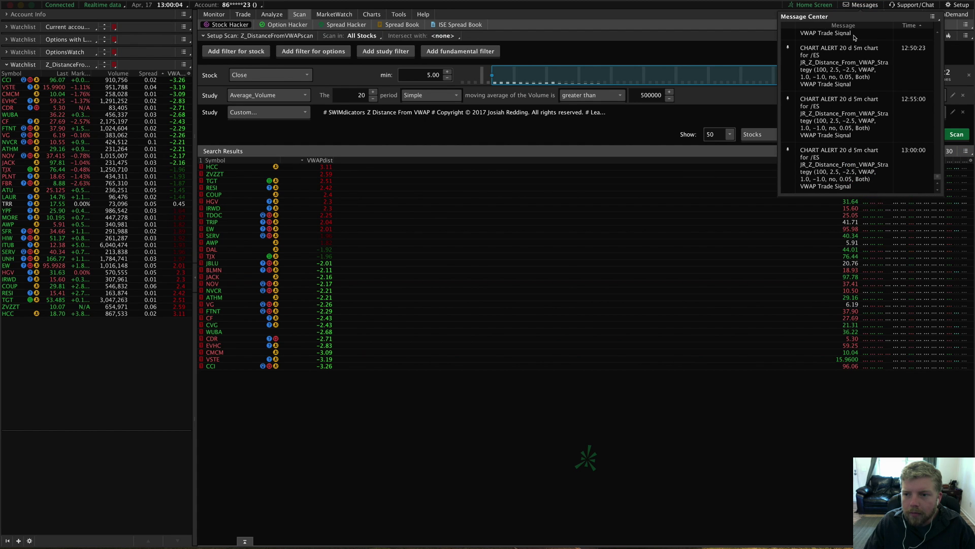
- Dismiss the Message Center popup to reveal the Stock Hacker scan results
click(770, 234)
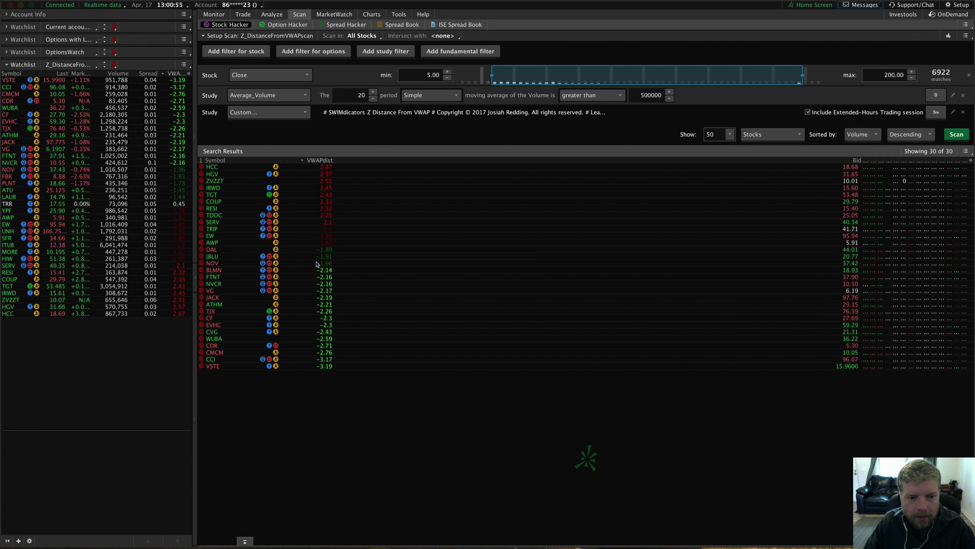
- Select HCC, IRWD, EW, HCC, VG and finally EVHC in the scan results
click(201, 167)
click(201, 189)
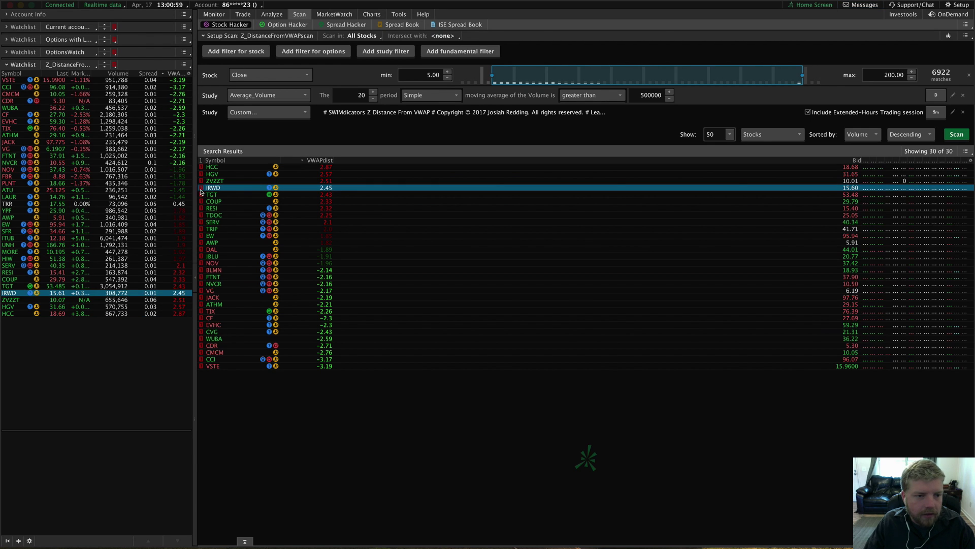
click(201, 236)
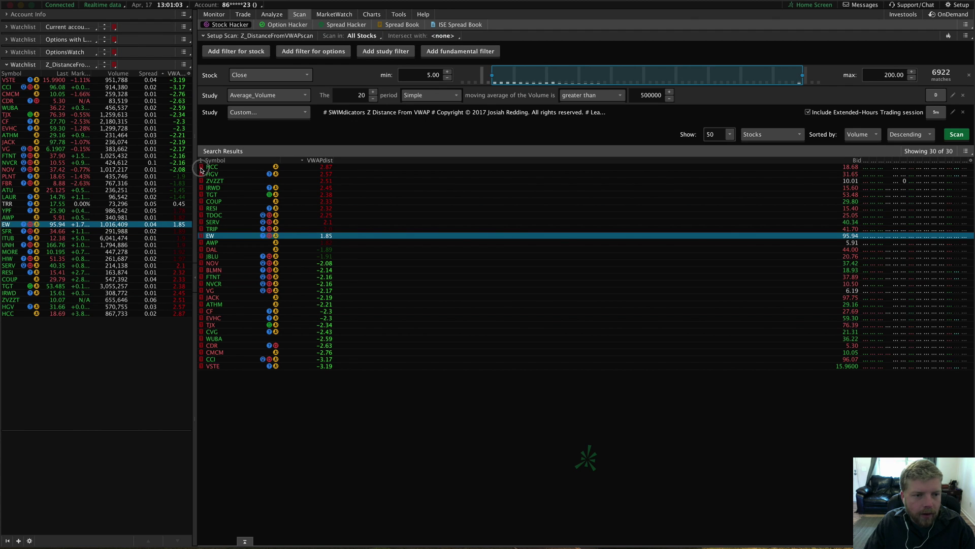
click(201, 167)
click(201, 284)
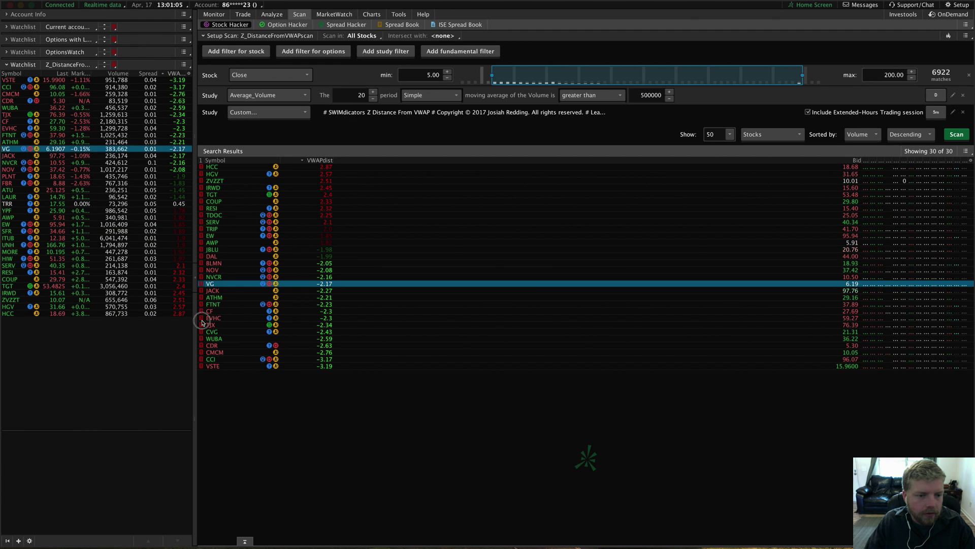
click(204, 319)
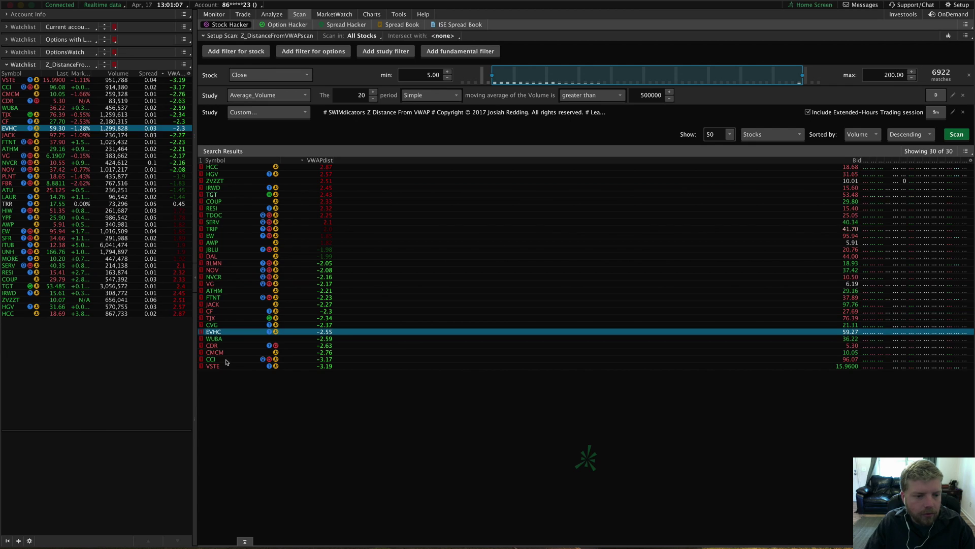